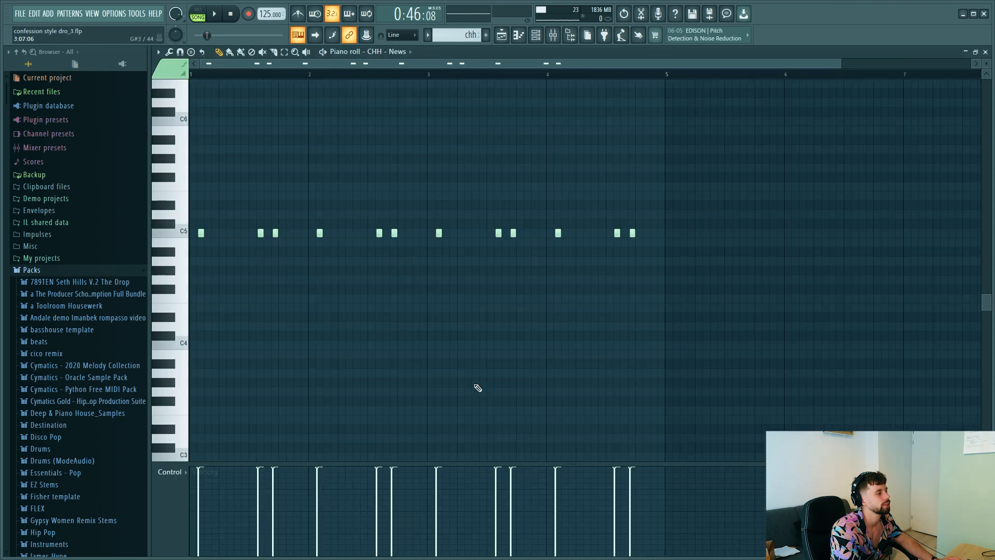
Step: Examine the closed hi-hat pattern's notes and play the looped drum section in the arrangement
drag(364, 63, 334, 64)
drag(222, 193, 209, 289)
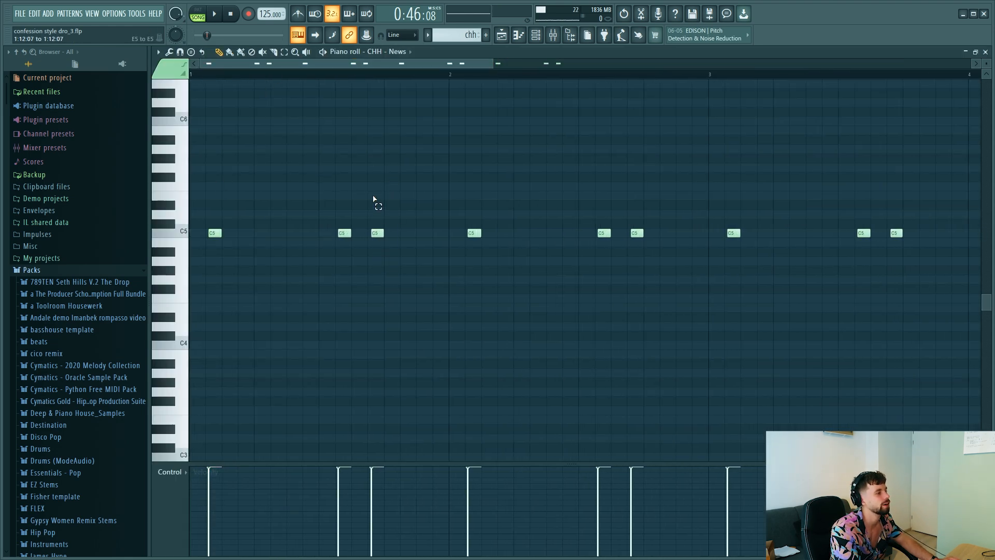
key(F5)
key(space)
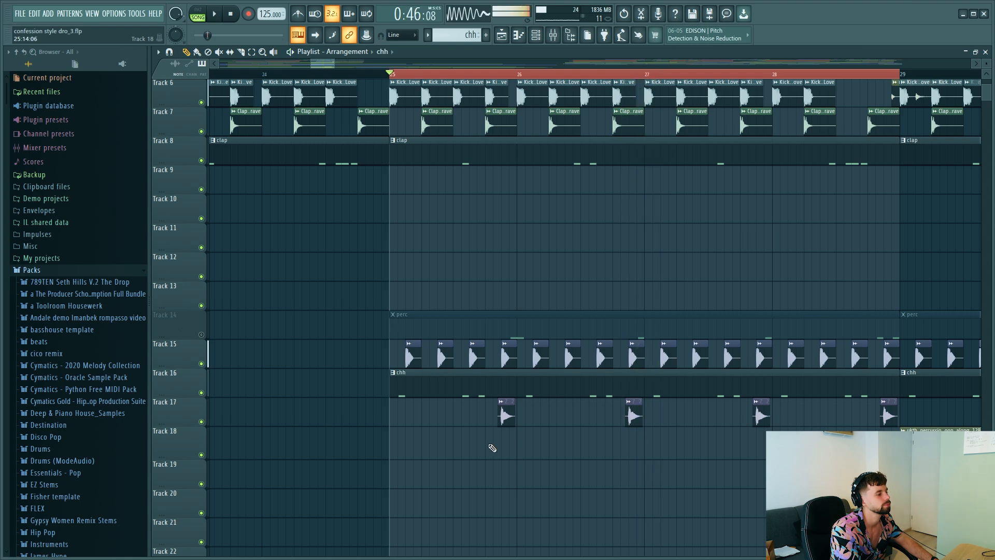
key(space)
Step: Unmute Track 14 and play its perc pattern, first in the piano roll and again within the arrangement
click(202, 335)
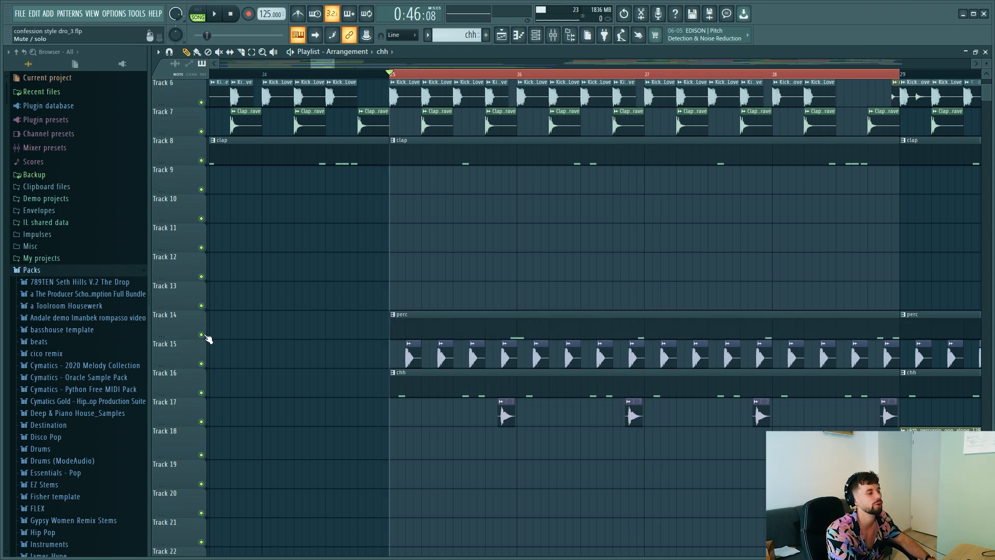
double_click(557, 325)
scroll(491, 280, down, 3)
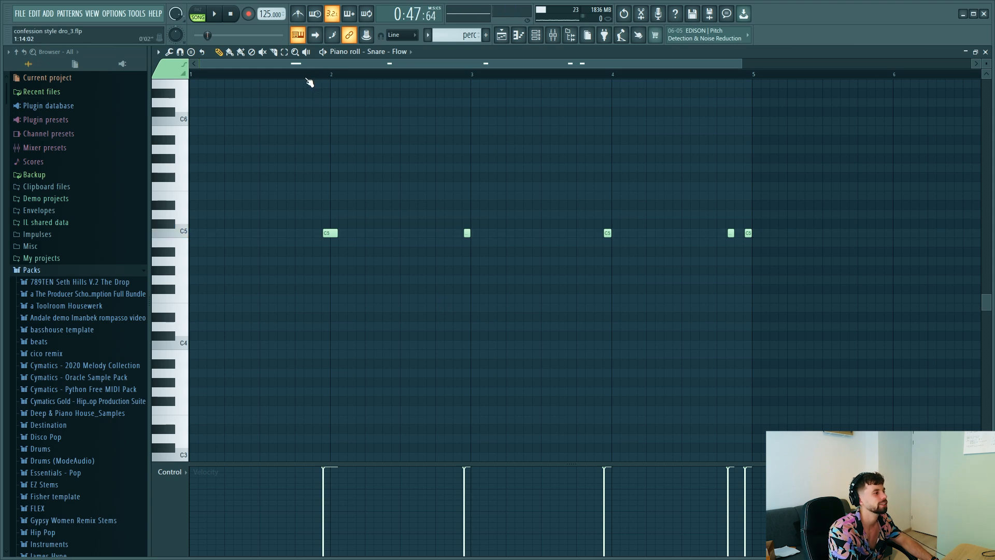
key(space)
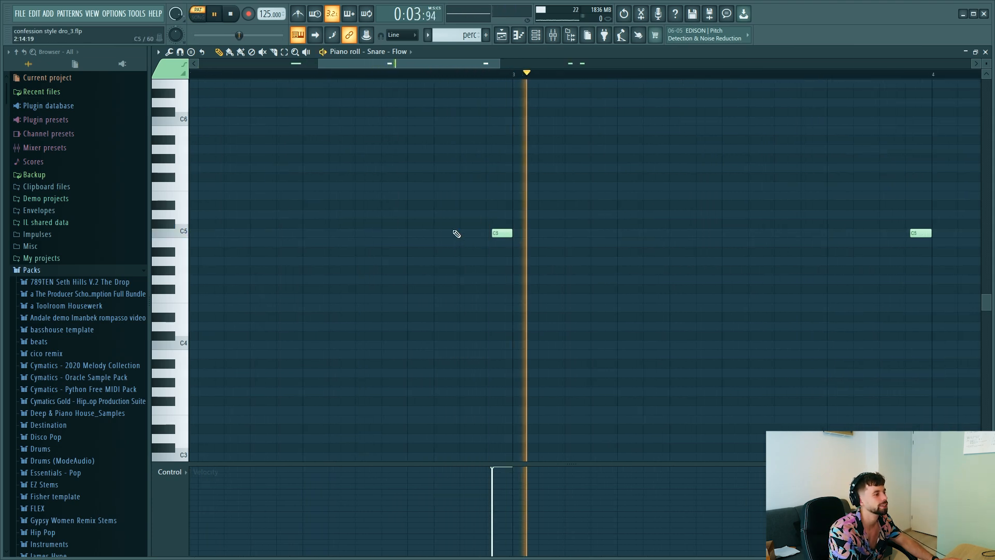
key(F5)
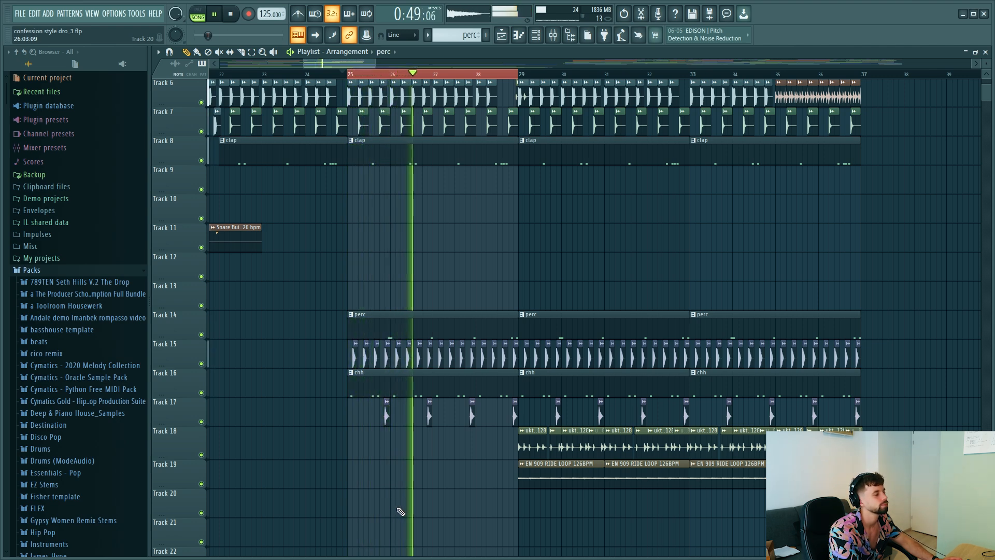
key(space)
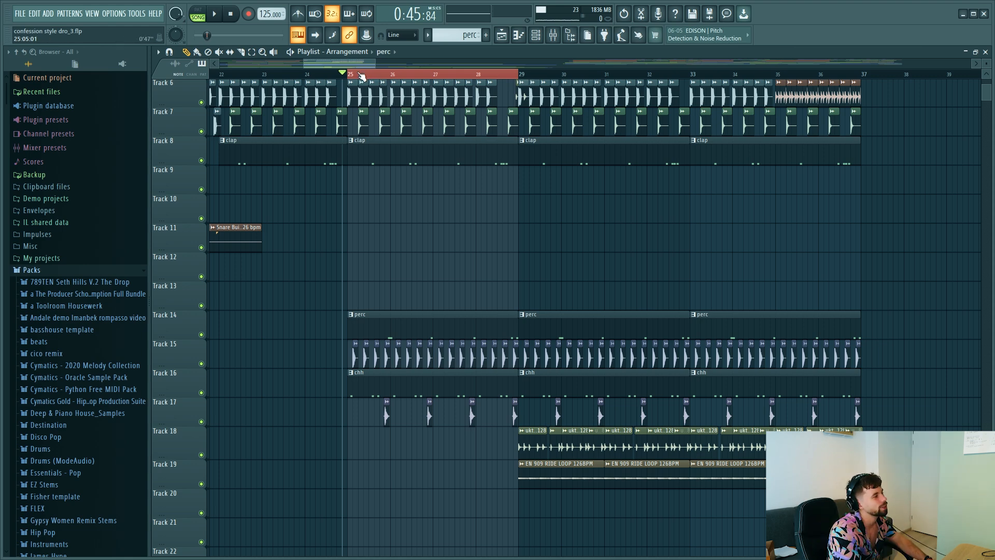
Step: Set the arrangement's playback selection to bars 29 through 32, leaving the clips deselected
drag(519, 74, 639, 76)
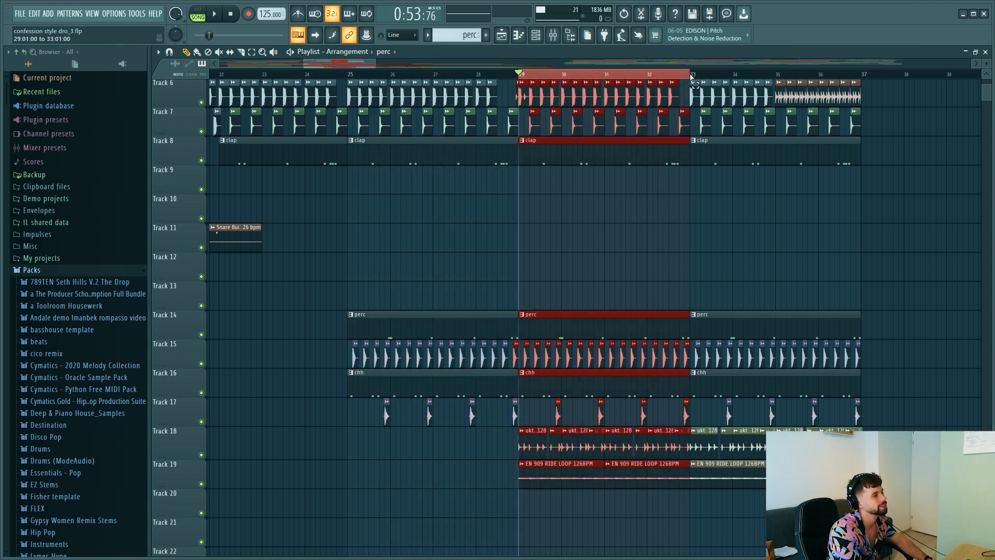
ctrl+click(731, 212)
scroll(727, 215, up, 2)
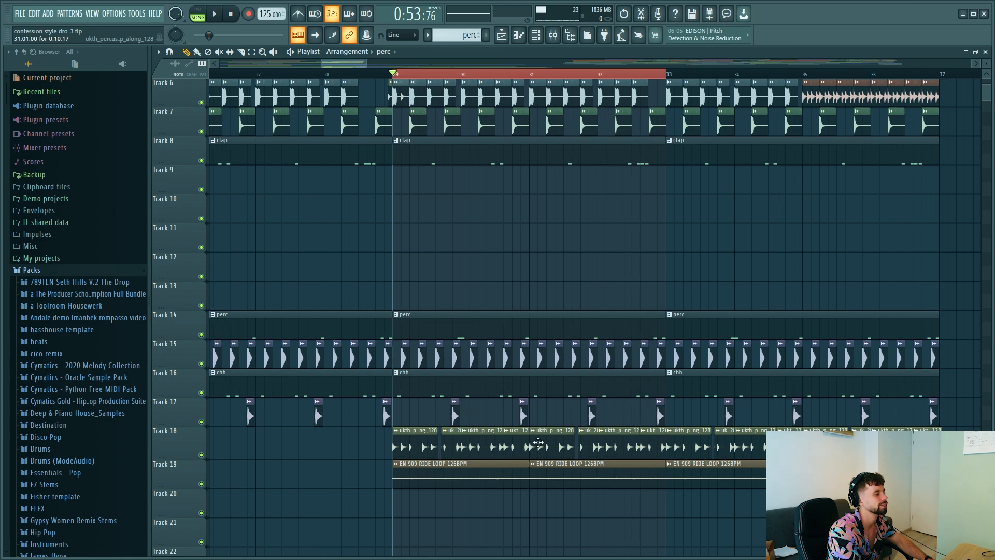
Step: Inspect the ukth_percussion_loop_along_128 and EN 909 RIDE LOOP 126BPM samples on Tracks 18 and 19, and play the selected section
double_click(538, 442)
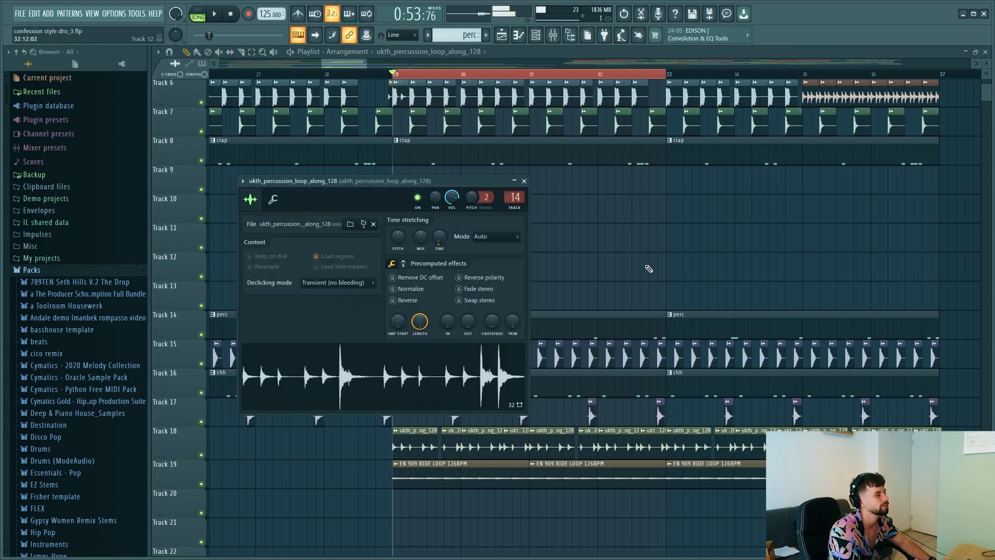
key(Escape)
double_click(401, 476)
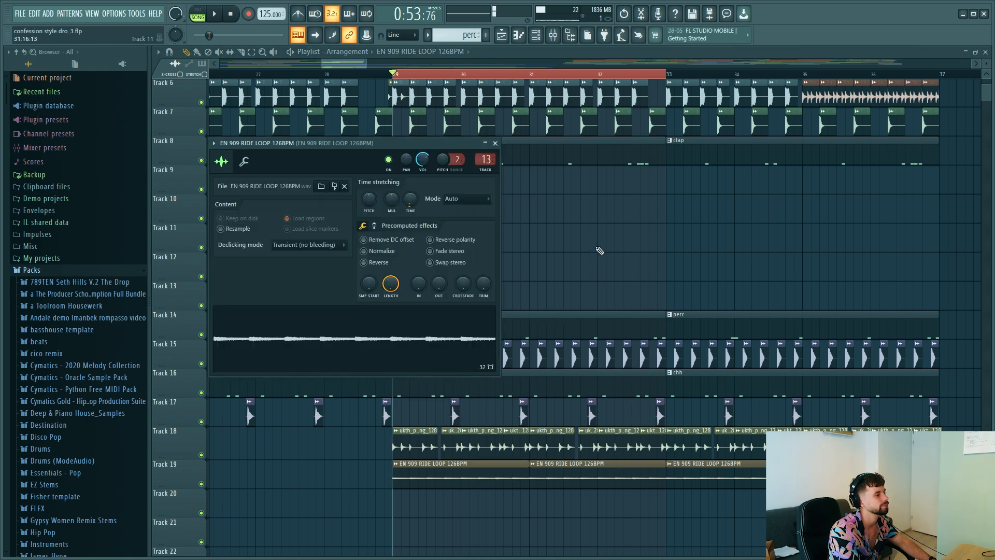
key(Escape)
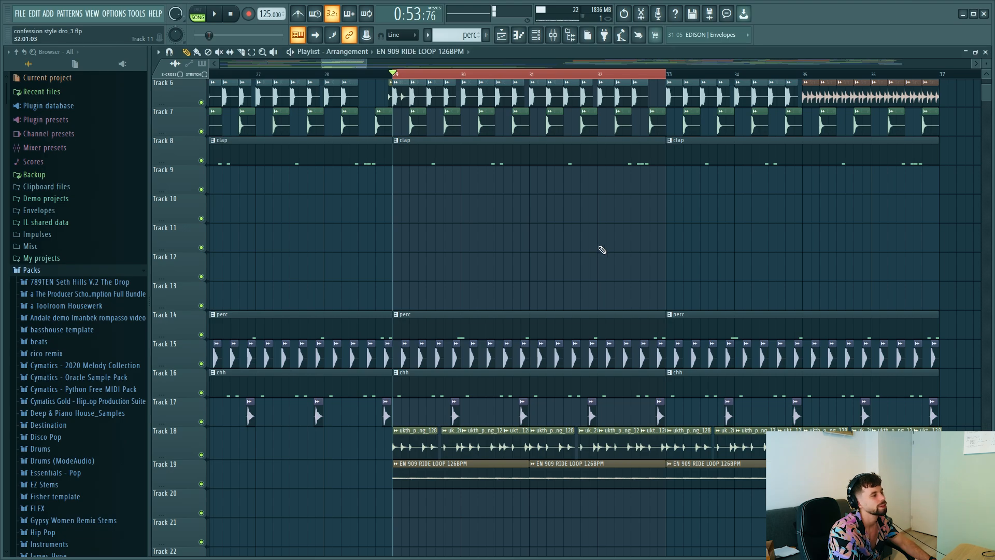
key(space)
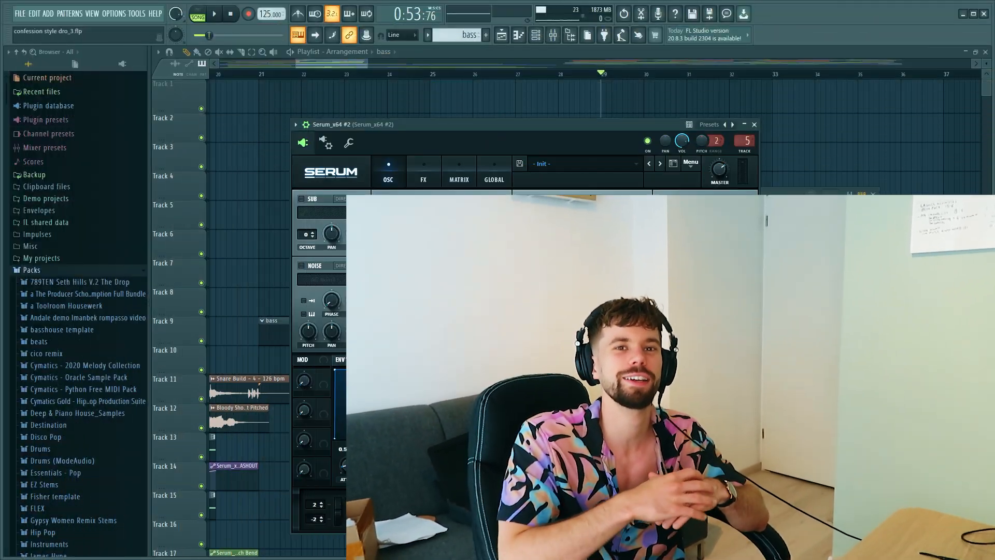
Step: Load the BS Time preset from Sonance Sounds - Bass House Vol. 6 into Serum_x64 #2 and audition it with a few notes
click(583, 163)
mouse_move(614, 350)
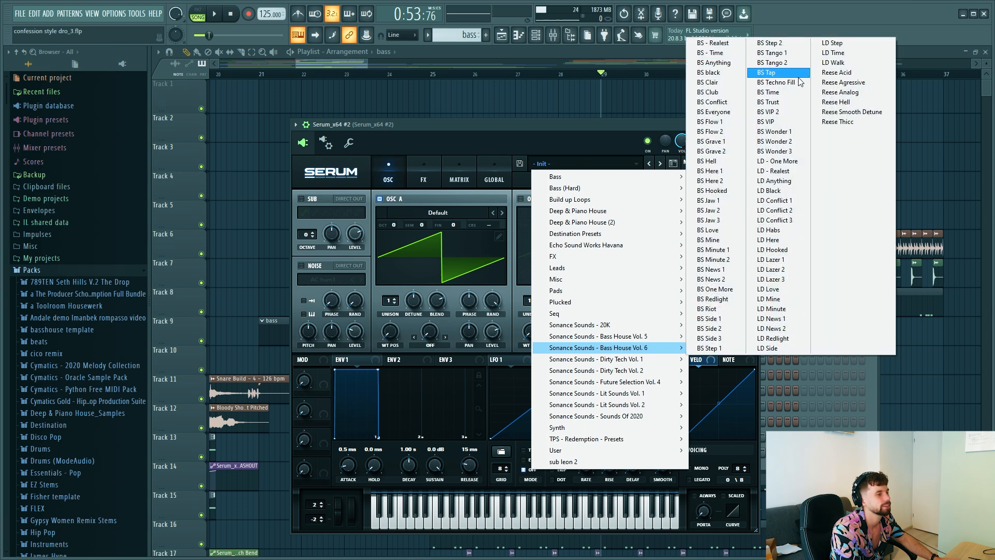
click(768, 92)
drag(594, 121, 605, 95)
key(q)
key(q)
key(z)
key(z)
Step: In the piano roll of Serum_x64 #2, place consecutive three-step notes G4, G#4 and G4 from the start of bar 1
click(782, 198)
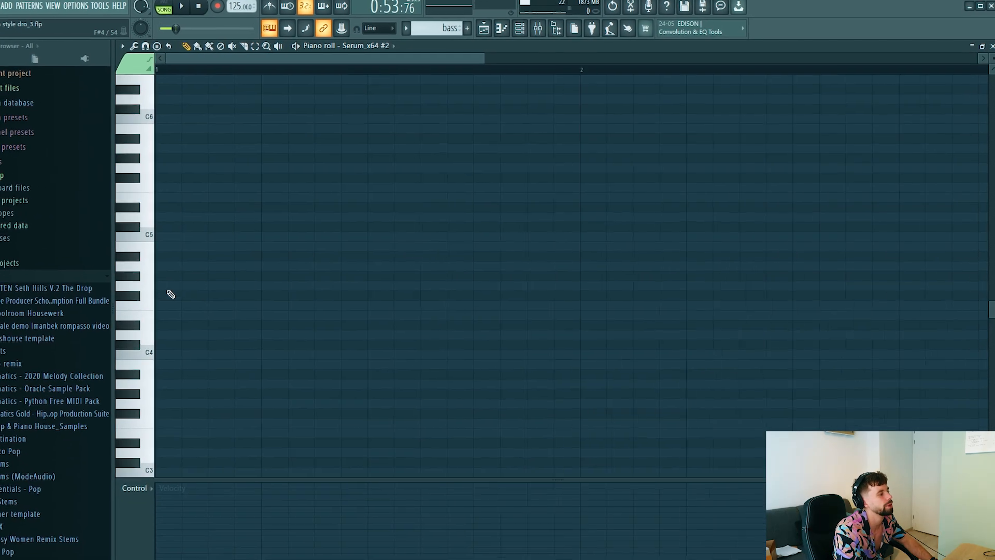
click(169, 286)
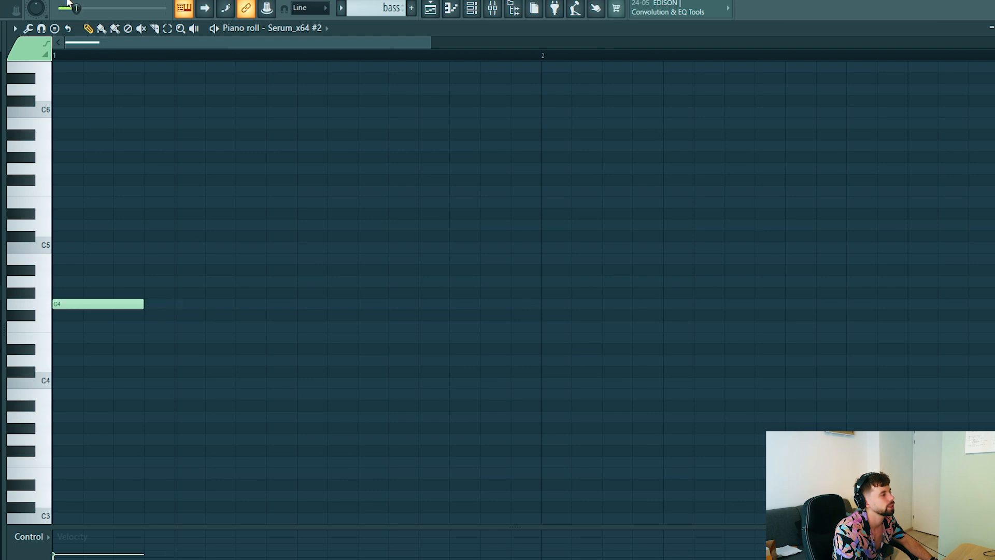
drag(155, 282, 248, 226)
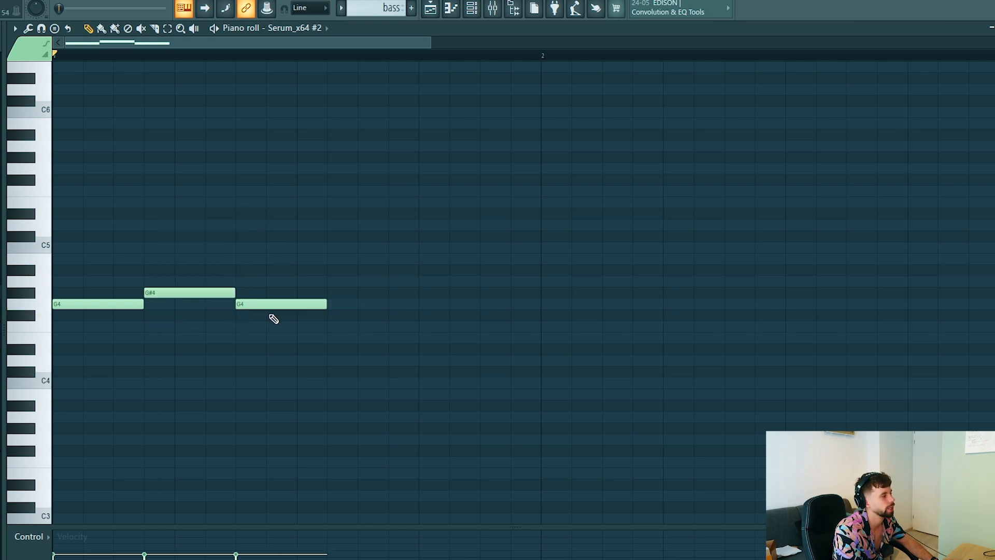
key(space)
key(space)
Step: Complete bar 1 with a three-step F4 and two-step G4 and A#4 notes, and play the bass melody
click(363, 340)
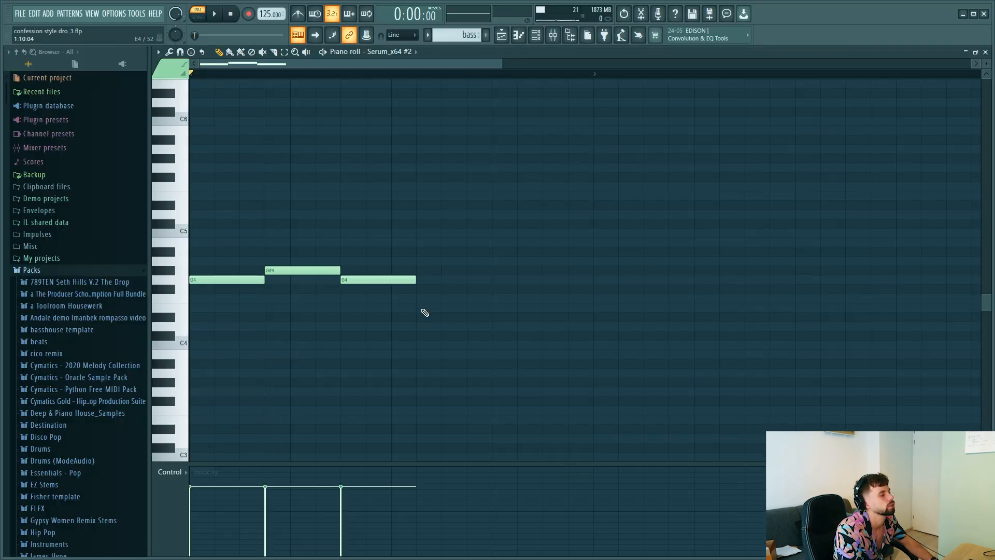
drag(447, 310, 445, 296)
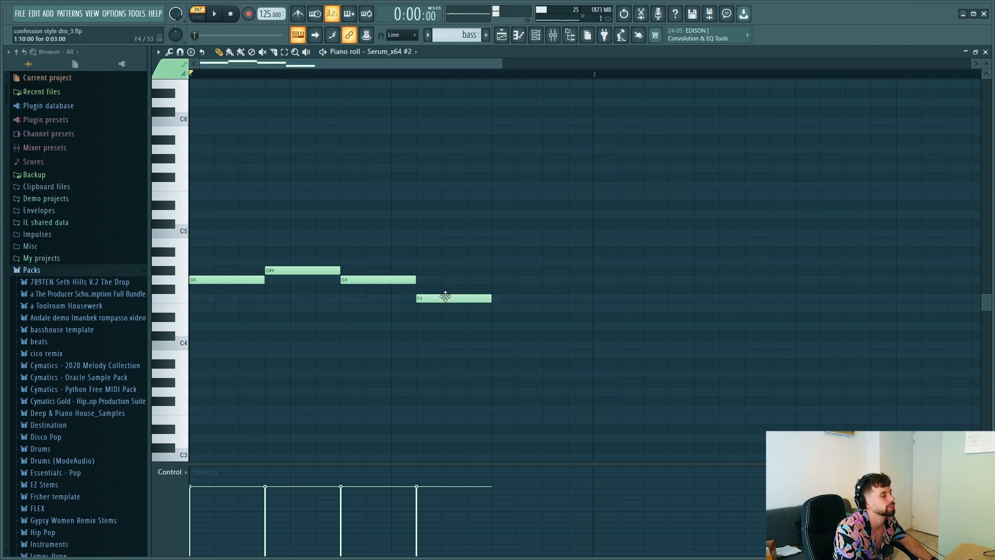
right_click(573, 272)
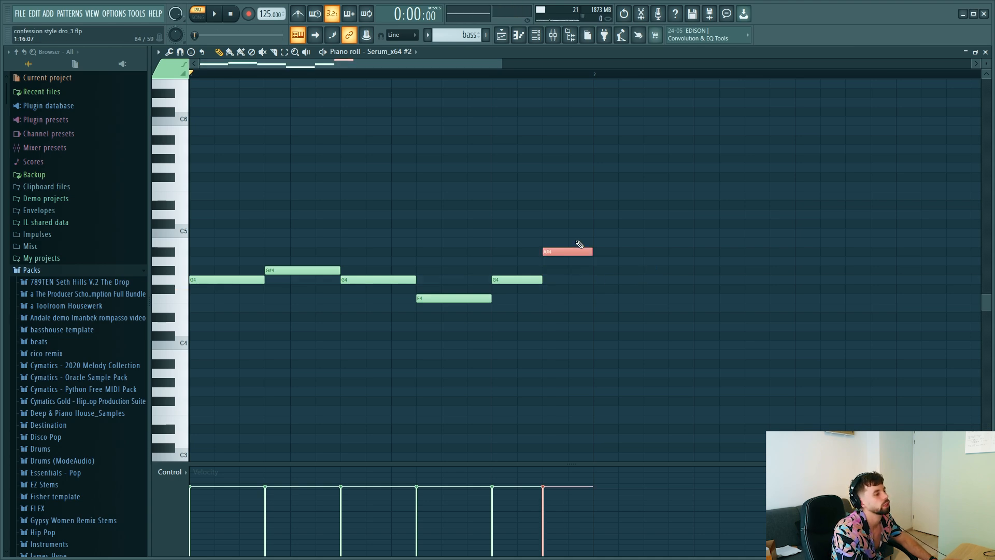
key(space)
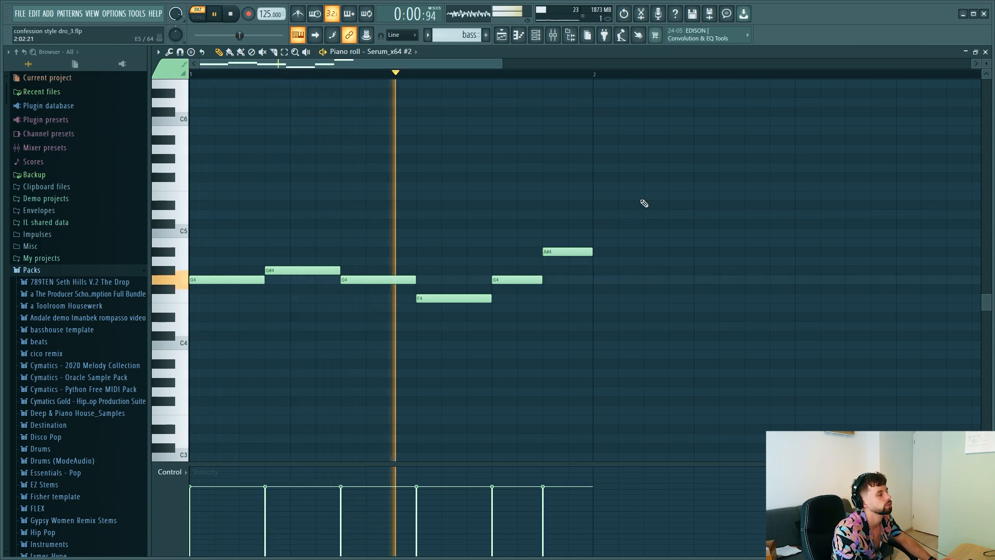
Step: Duplicate the one-bar bass melody into bar 2 and delete the copy's final A#4 note
scroll(596, 193, down, 1)
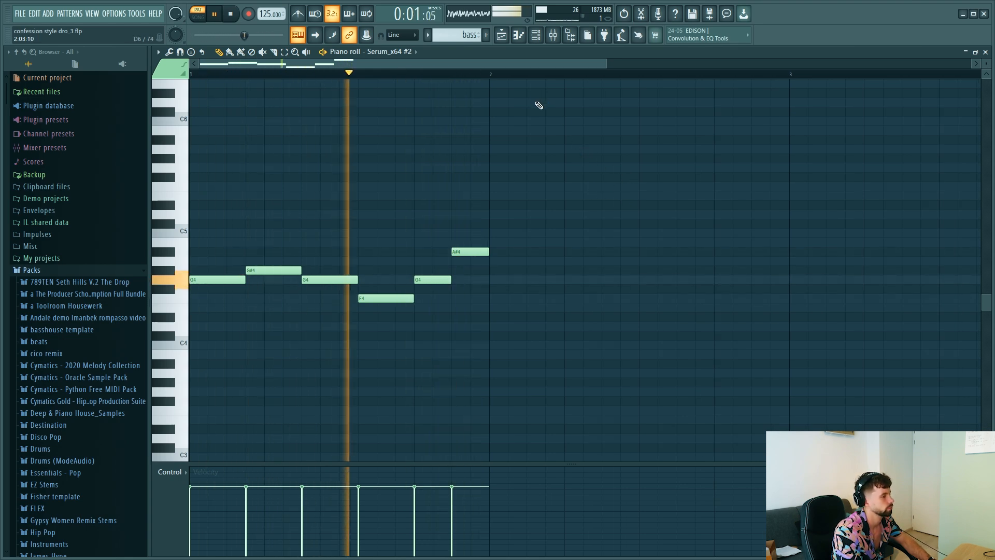
key(ctrl+b)
key(space)
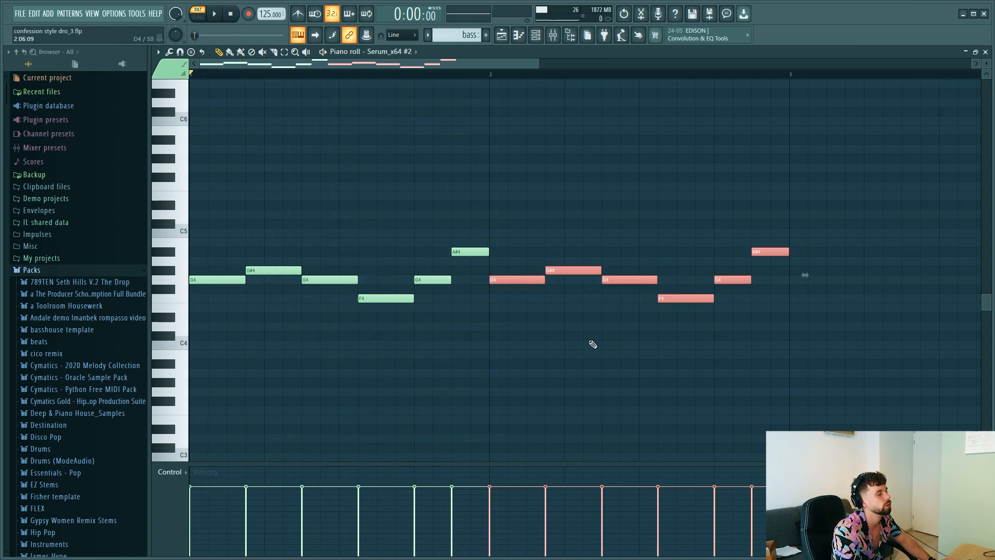
scroll(519, 353, down, 2)
scroll(581, 339, up, 3)
ctrl+click(545, 347)
scroll(545, 344, down, 1)
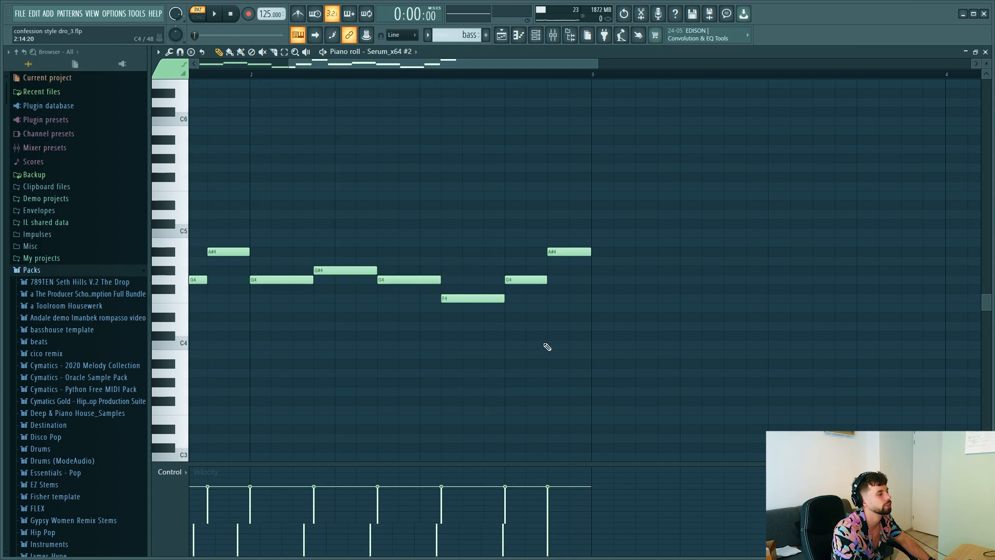
scroll(547, 347, down, 1)
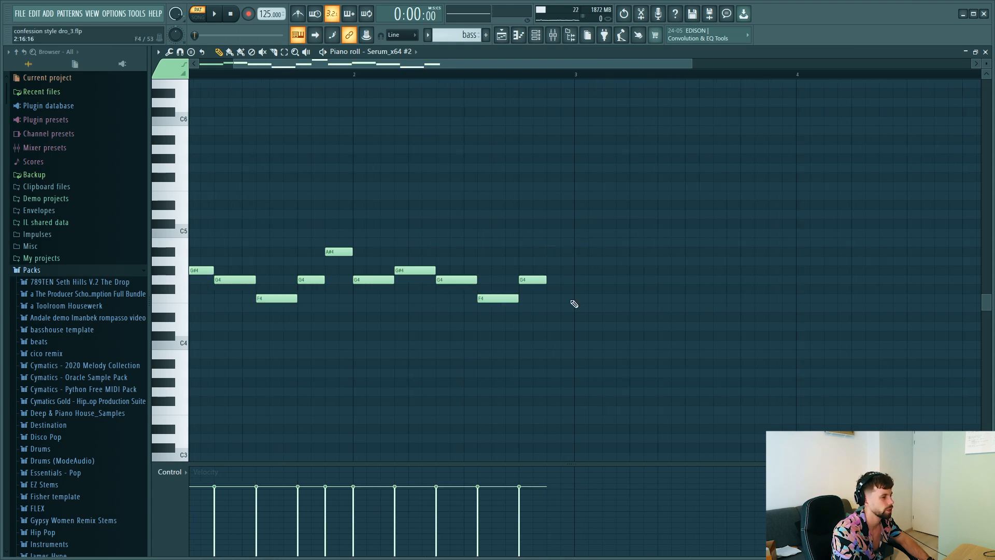
Step: Duplicate the two-bar bass phrase into bars 3 and 4 and play back the four-bar pattern
scroll(575, 304, down, 2)
drag(458, 77, 190, 76)
key(ctrl+b)
ctrl+click(363, 111)
key(space)
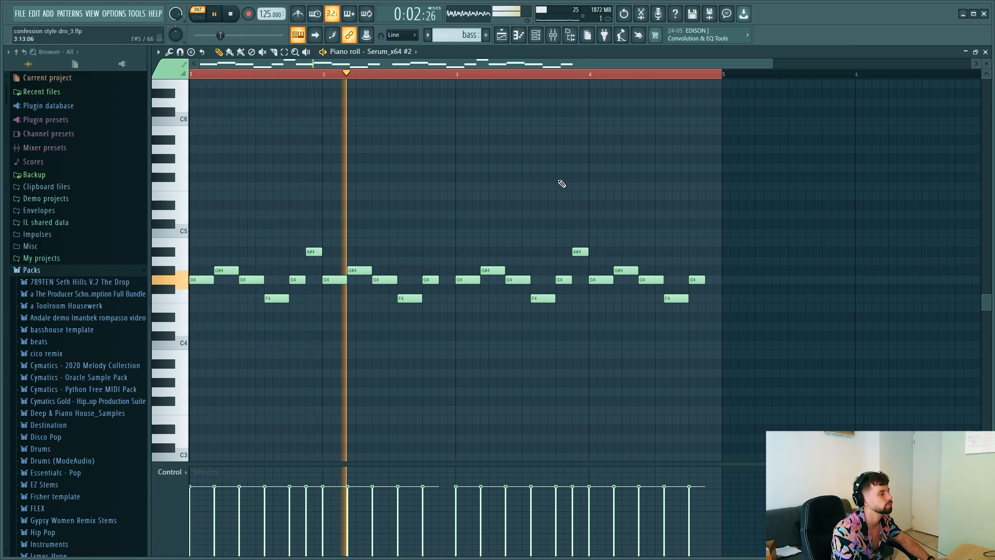
key(space)
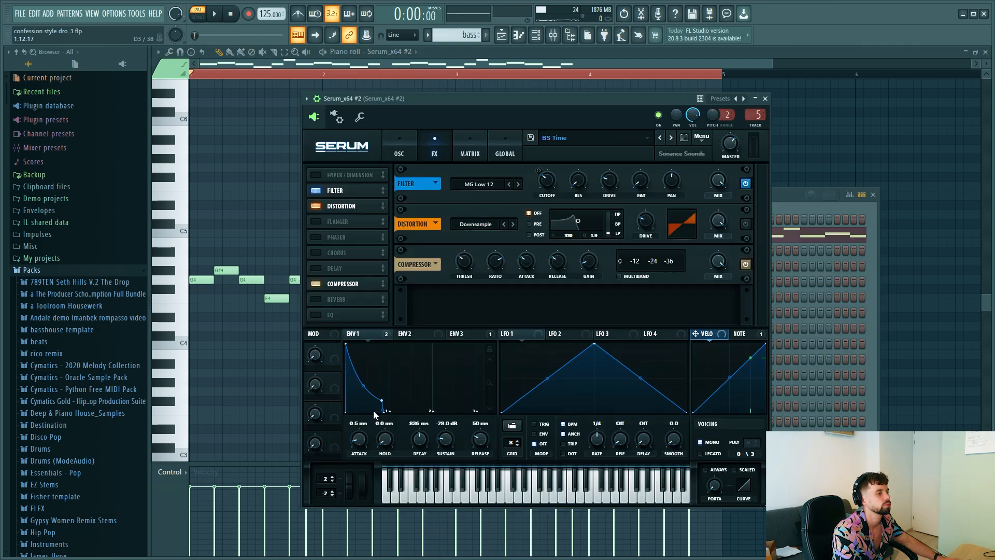
Step: Turn on the Downsample distortion in Serum's effects for the bass while listening to the pattern
key(space)
click(746, 225)
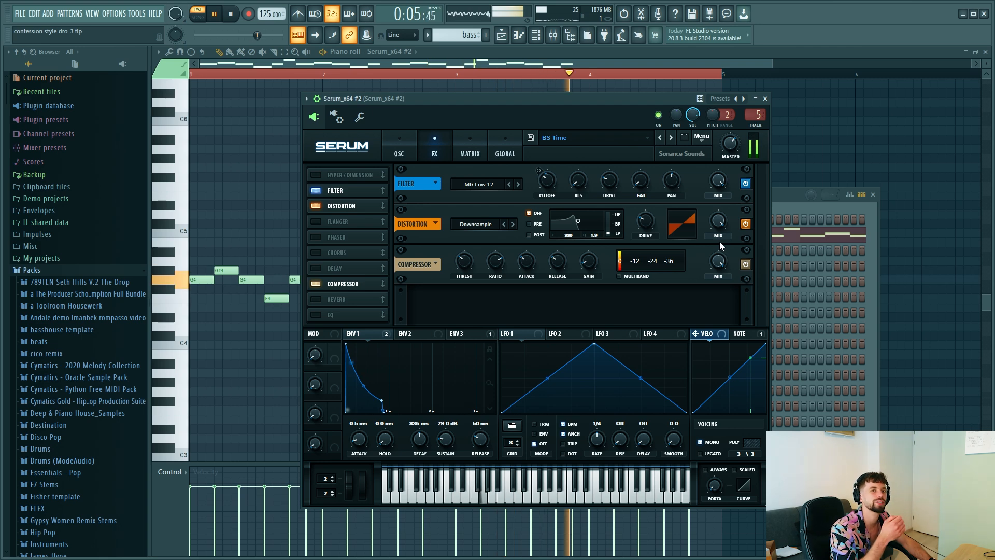
key(space)
click(555, 39)
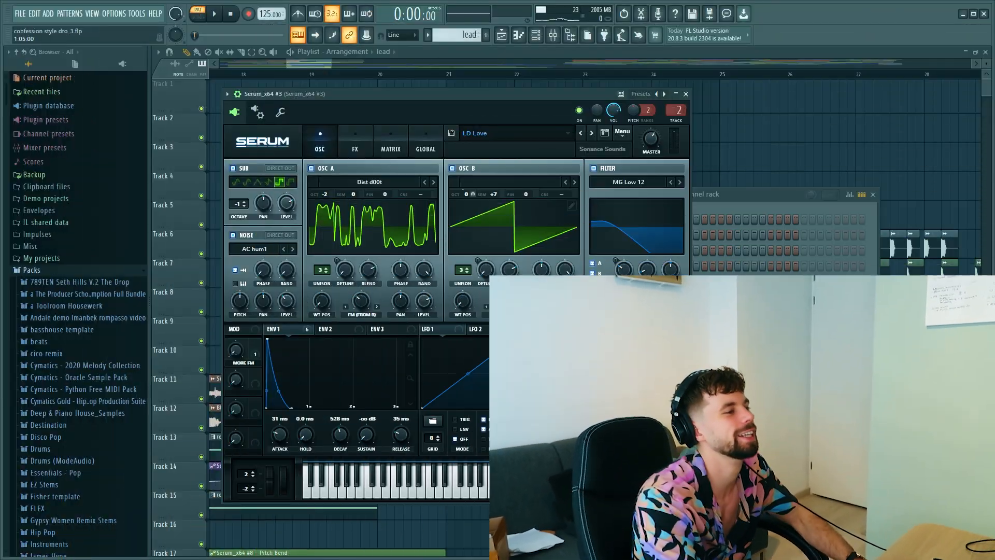
Step: Audition the LD Love lead preset in Serum_x64 #3 and close its window
mouse_move(462, 92)
mouse_down()
mouse_move(479, 81)
mouse_move(476, 89)
mouse_up()
key(z)
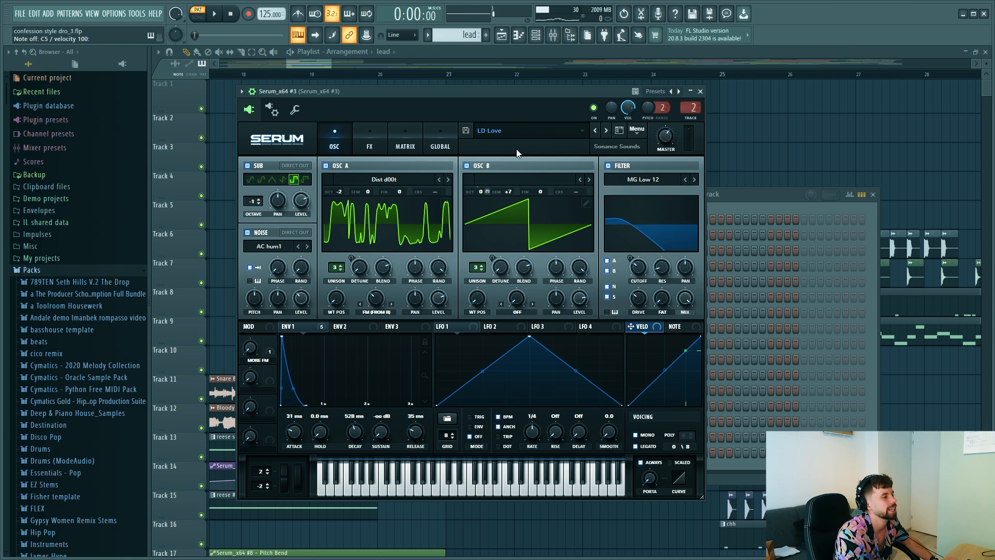
click(700, 92)
Step: Open the lead pattern's notes for Serum_x64 #3 in the piano roll and play them back
right_click(637, 248)
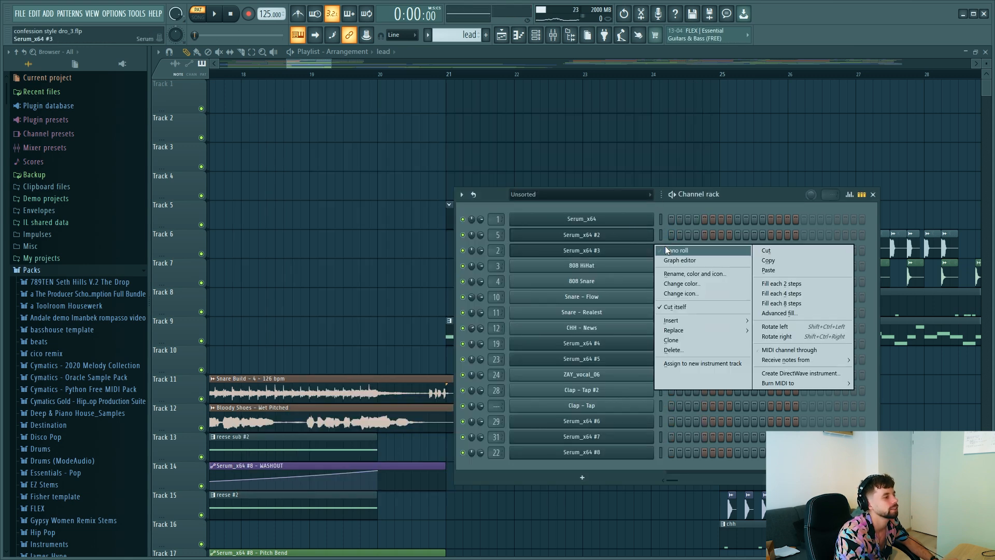
click(665, 246)
key(F7)
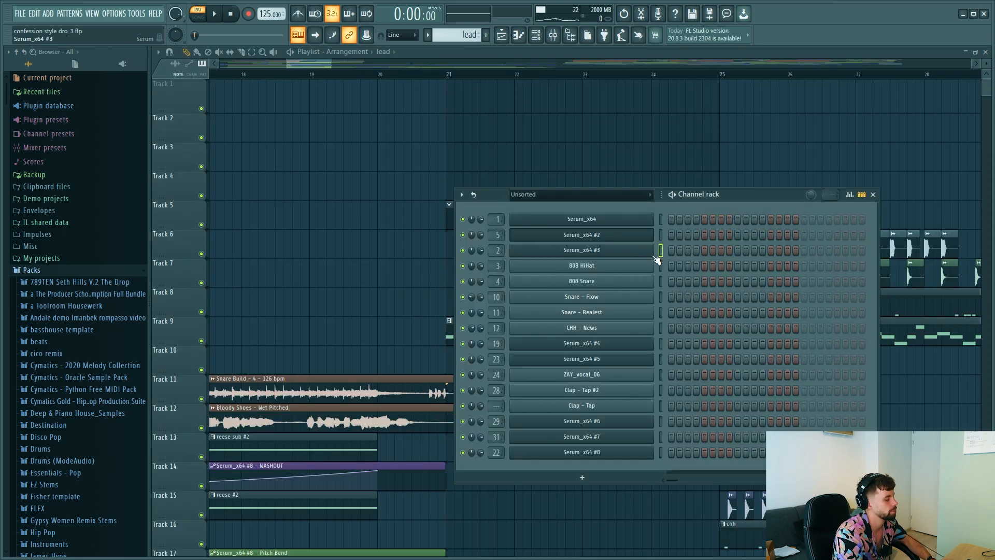
click(664, 253)
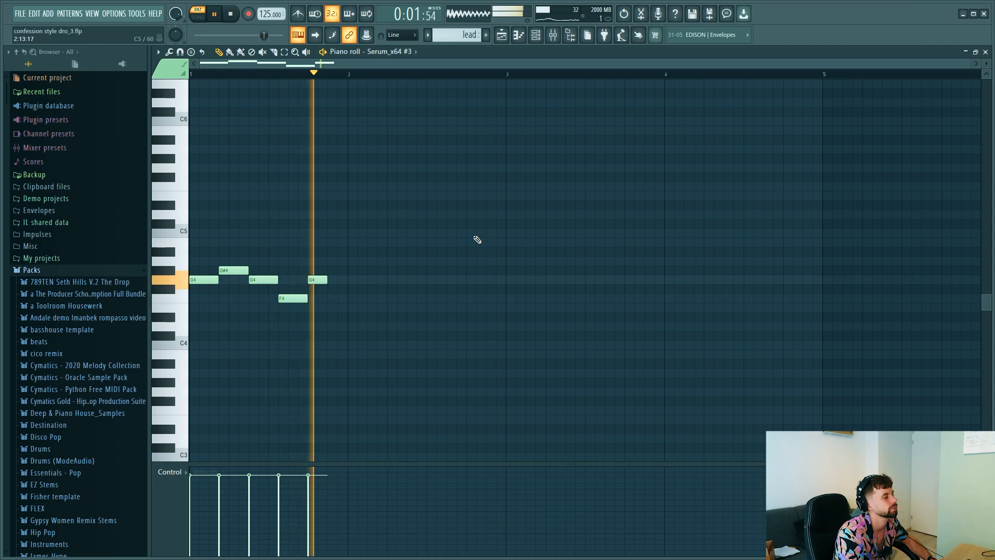
key(space)
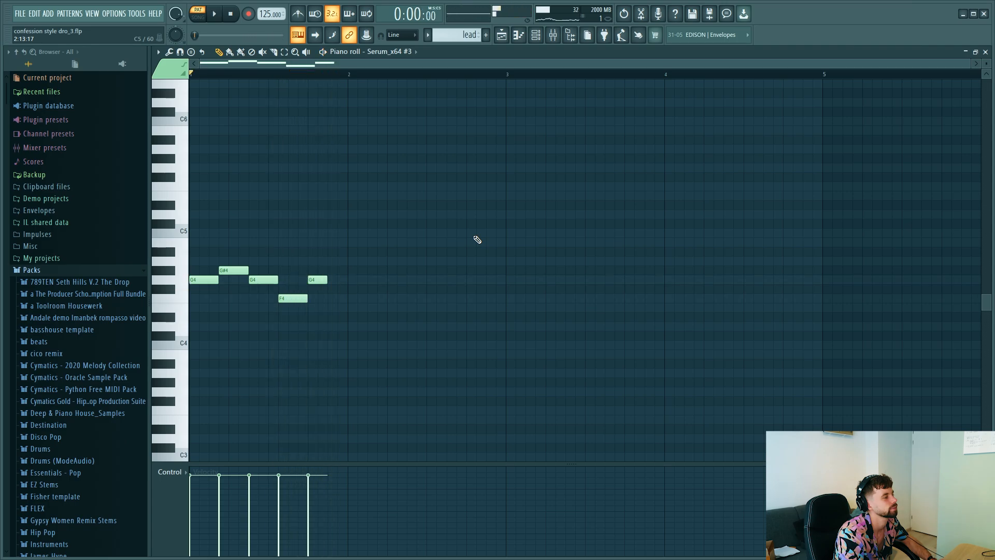
click(562, 31)
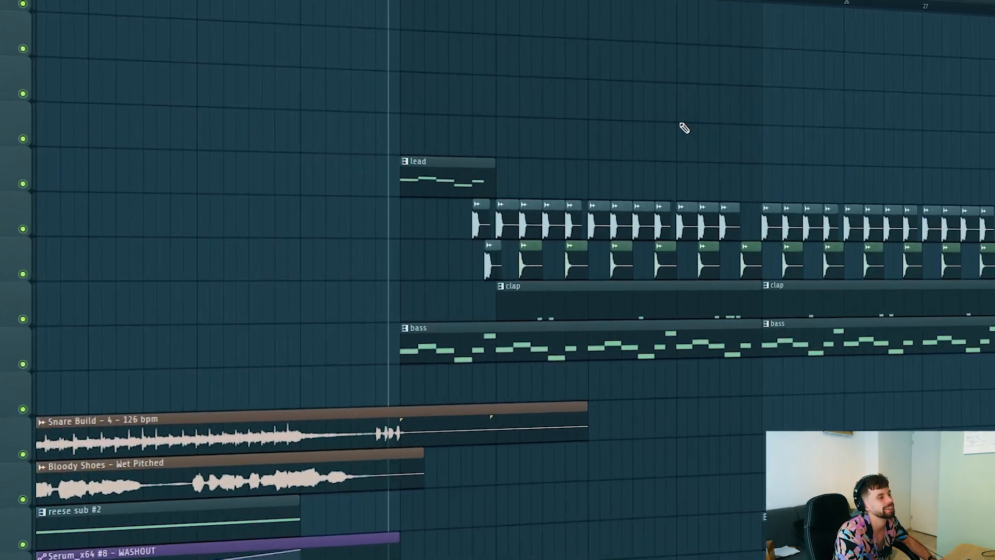
Step: Play back the lead entry, then audition the LD Anything preset in Serum_x64 #6 with the pitch bend raised to 12
key(space)
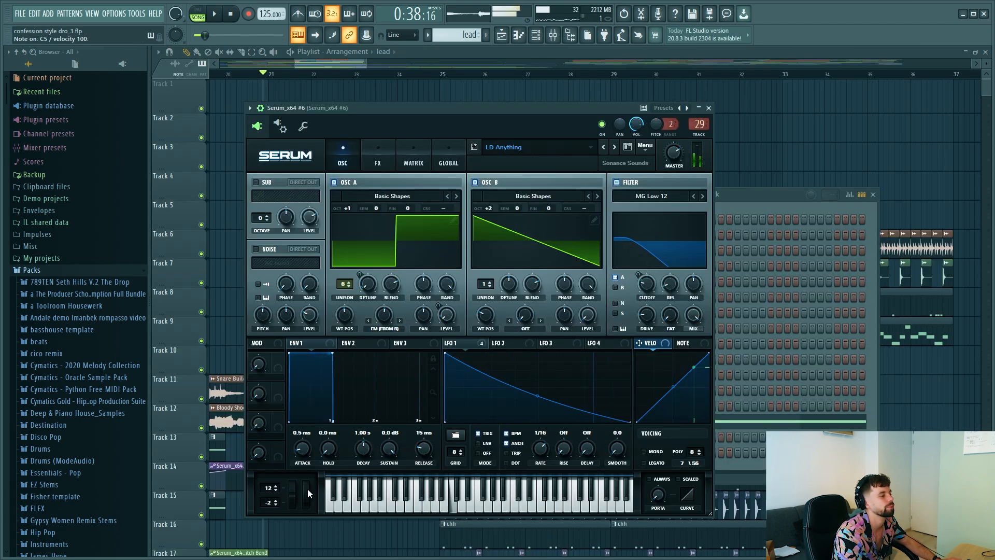
drag(290, 493, 306, 397)
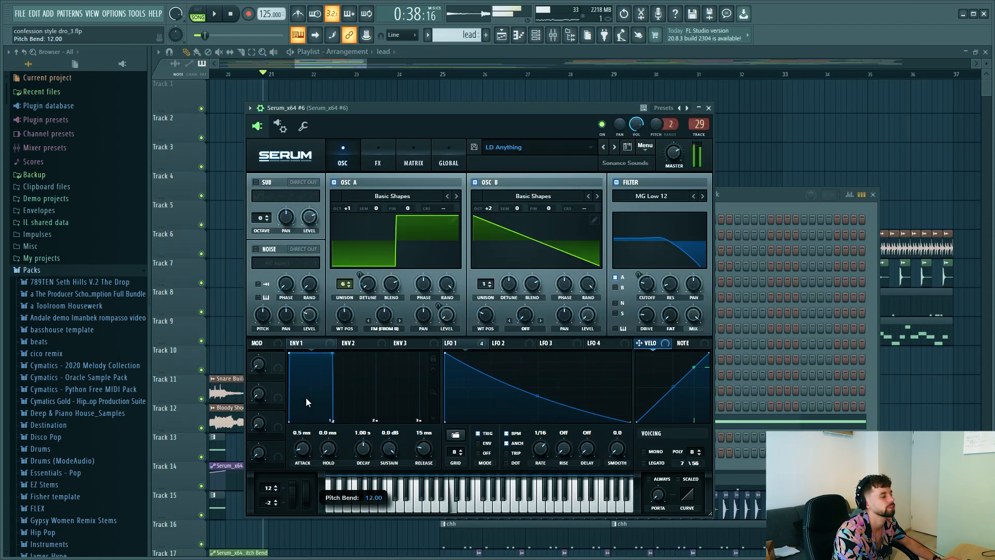
drag(307, 384, 307, 384)
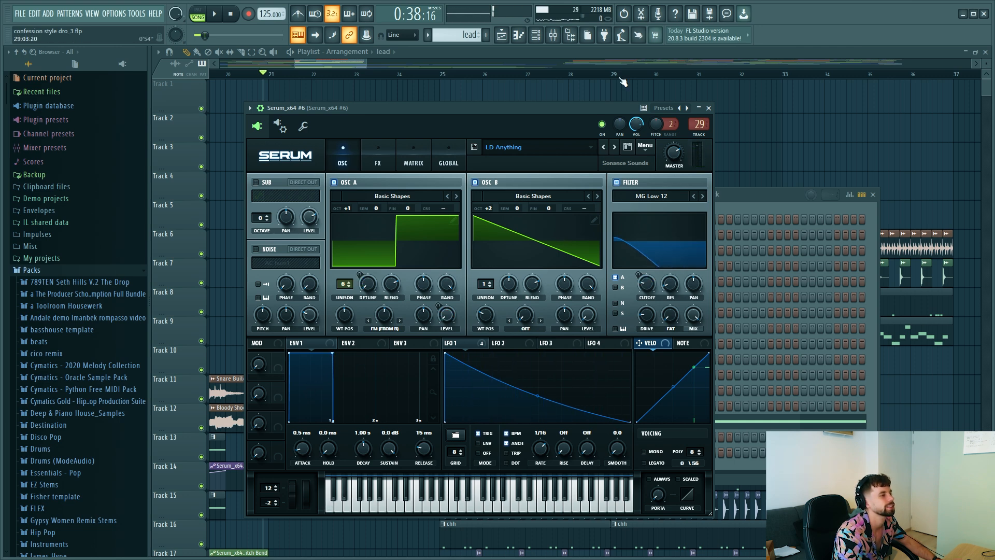
click(555, 38)
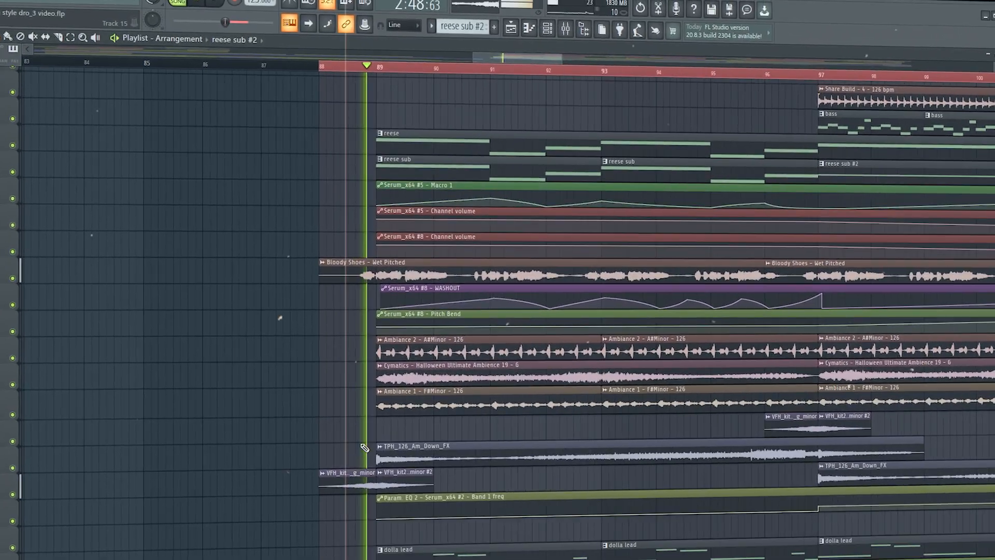
Step: Examine the break's reese, vocal, ambience, effects and automation layers from bar 89 onward while the arrangement plays
scroll(364, 453, down, 8)
scroll(352, 480, down, 2)
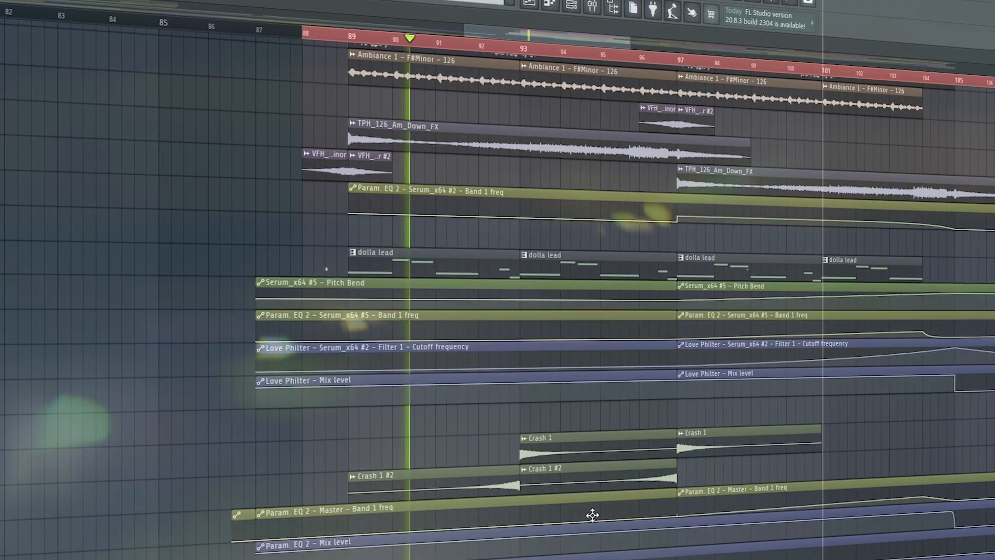
scroll(593, 525, down, 2)
scroll(593, 533, up, 7)
scroll(592, 533, up, 5)
scroll(594, 534, up, 2)
scroll(594, 534, up, 3)
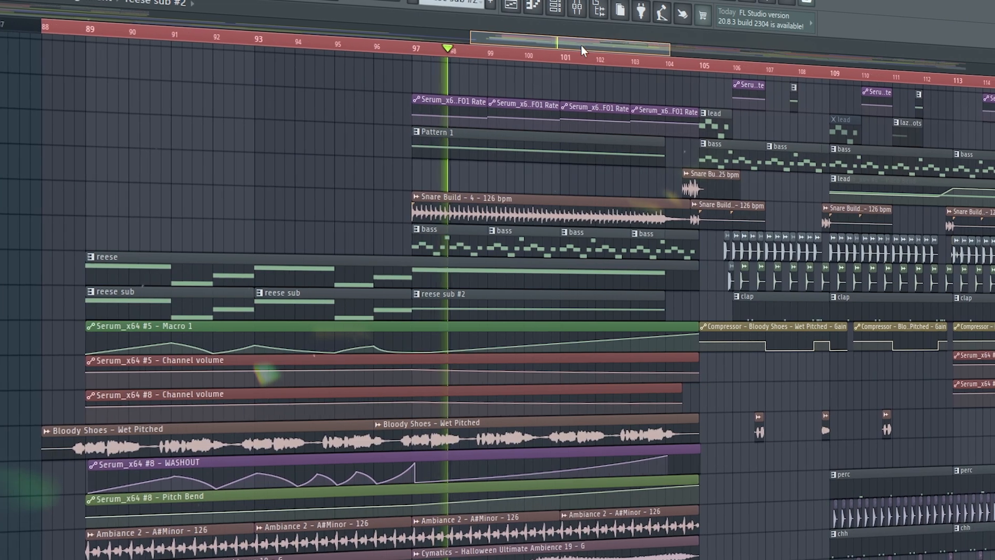
Step: Follow playback through the build-up from bar 97 into the drop at bar 105, examining the snare build, bass and effects tracks
drag(581, 45, 602, 58)
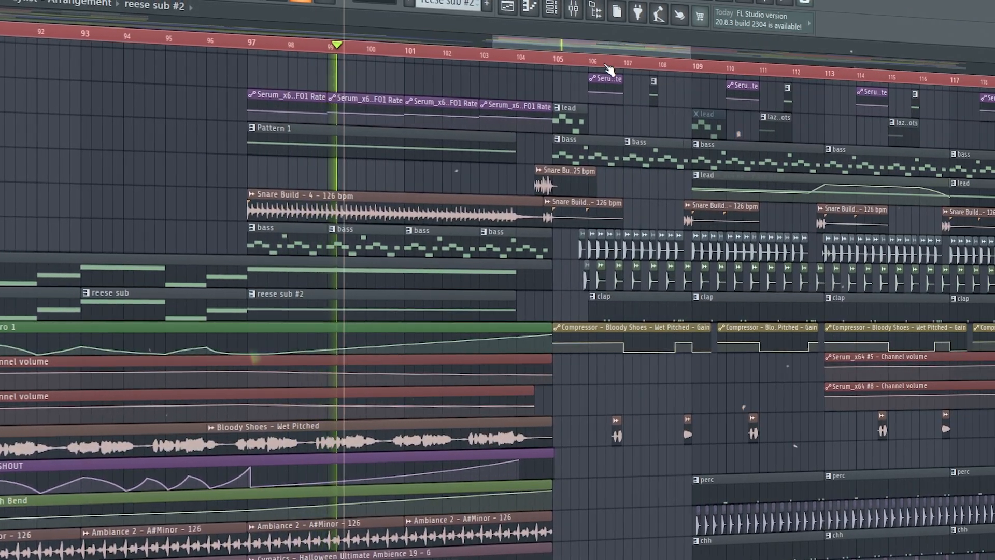
scroll(543, 350, down, 6)
scroll(542, 350, down, 7)
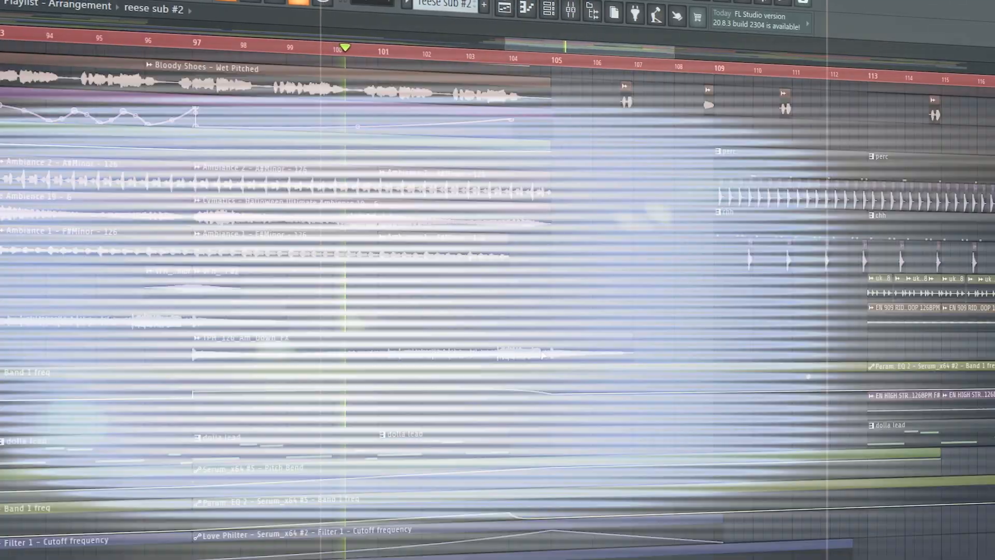
scroll(539, 350, up, 10)
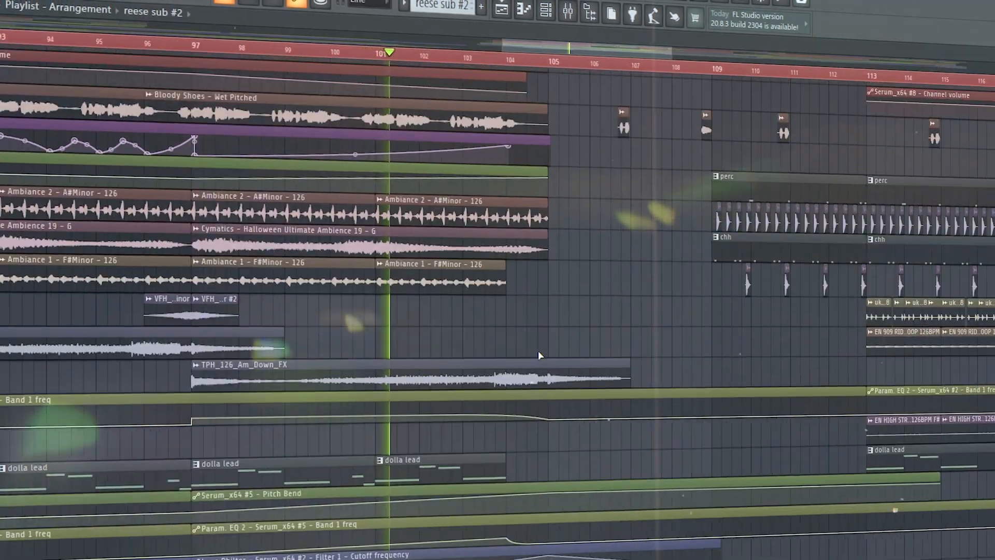
scroll(542, 350, down, 1)
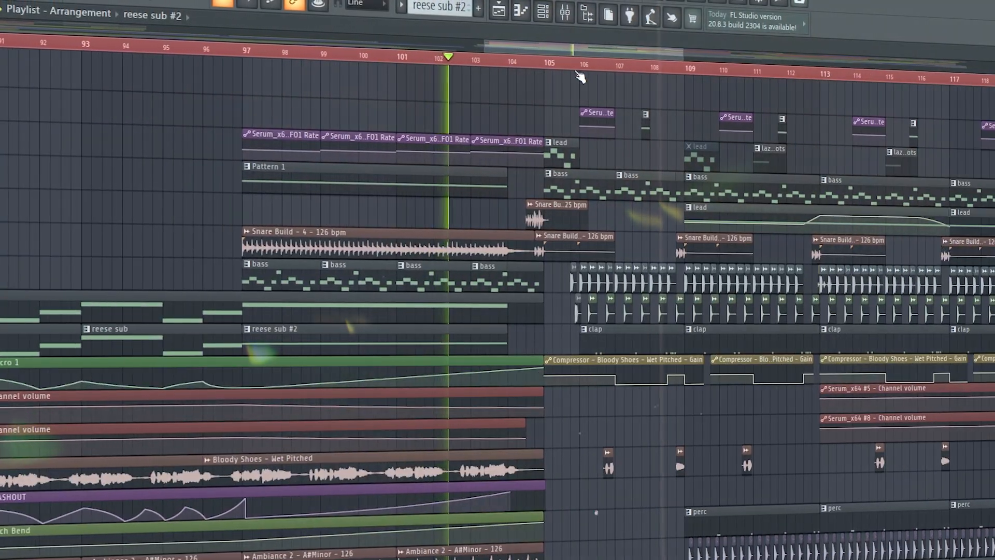
scroll(587, 117, up, 3)
drag(543, 49, 556, 55)
scroll(539, 109, up, 2)
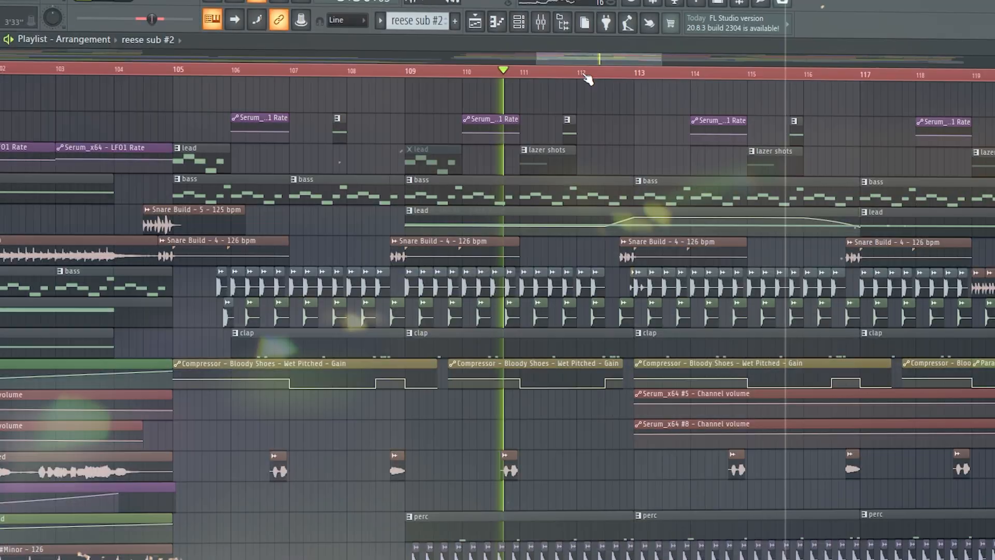
Step: Follow playback through the drop to the break at bar 121, examining the drum, percussion, lead and transition effect layers
drag(592, 61, 617, 68)
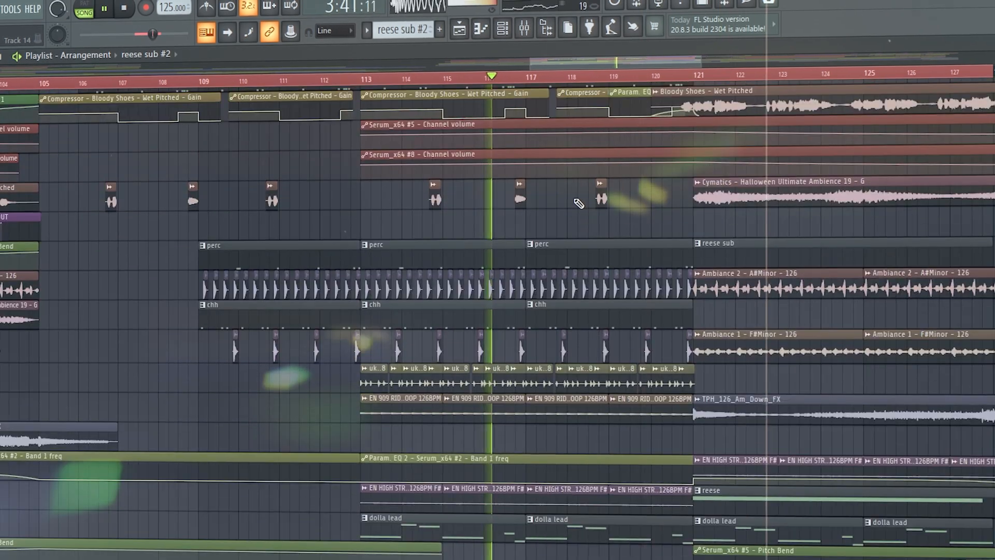
scroll(579, 203, up, 4)
drag(555, 67, 566, 67)
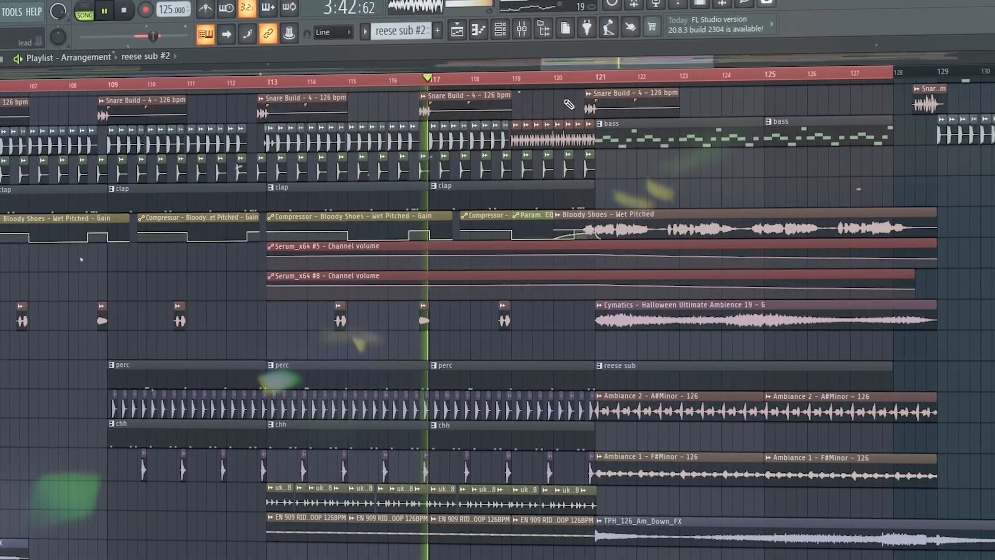
scroll(564, 151, up, 3)
scroll(564, 150, up, 2)
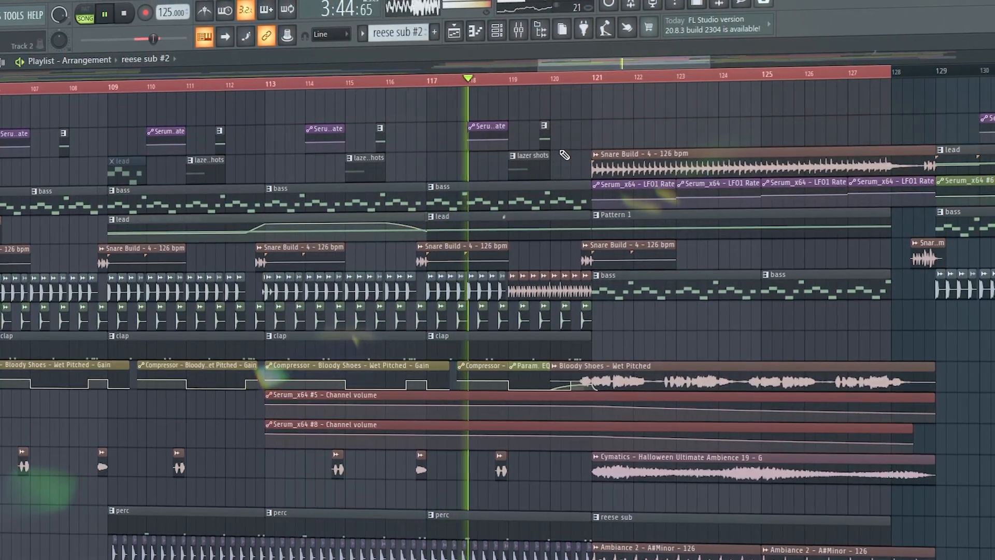
ctrl+scroll(569, 139, up, 3)
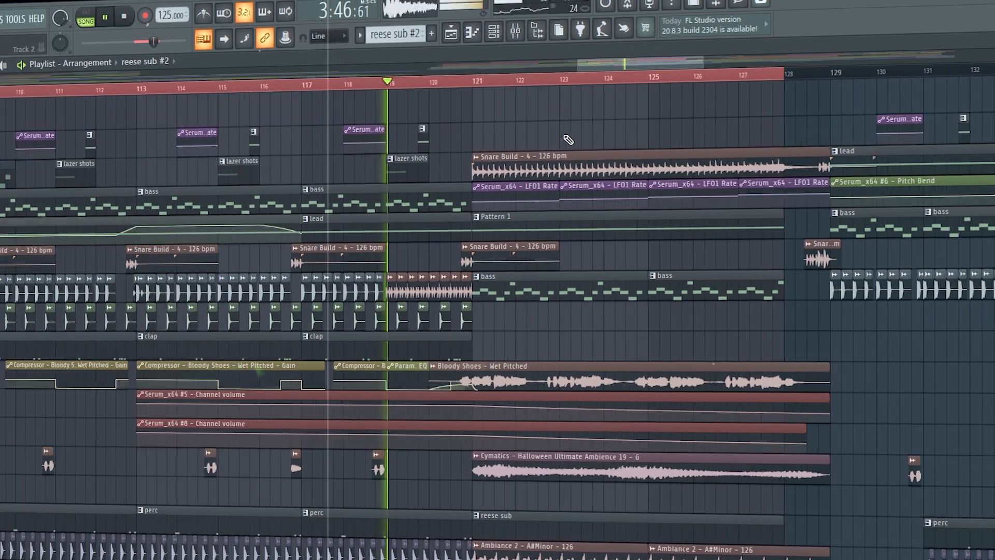
ctrl+scroll(518, 151, up, 2)
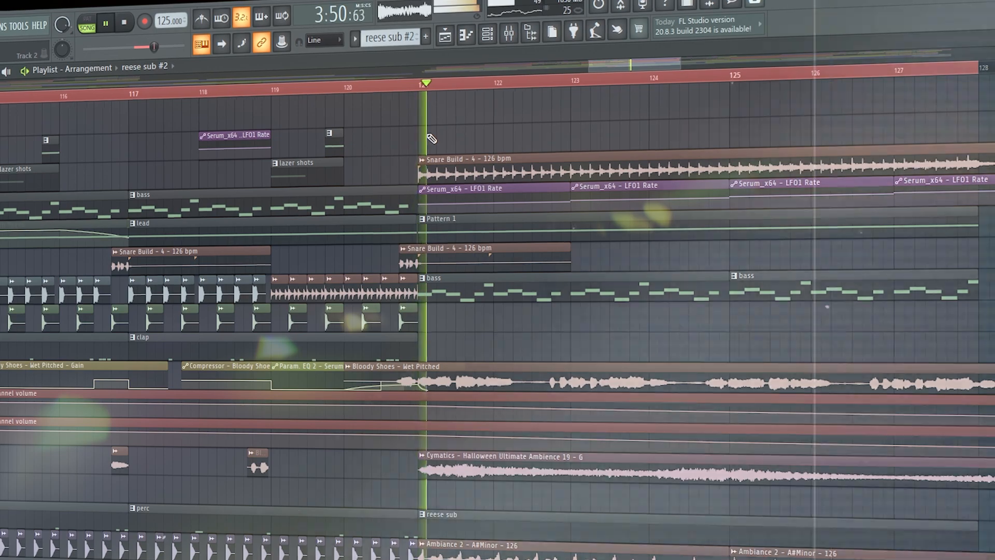
scroll(429, 137, down, 4)
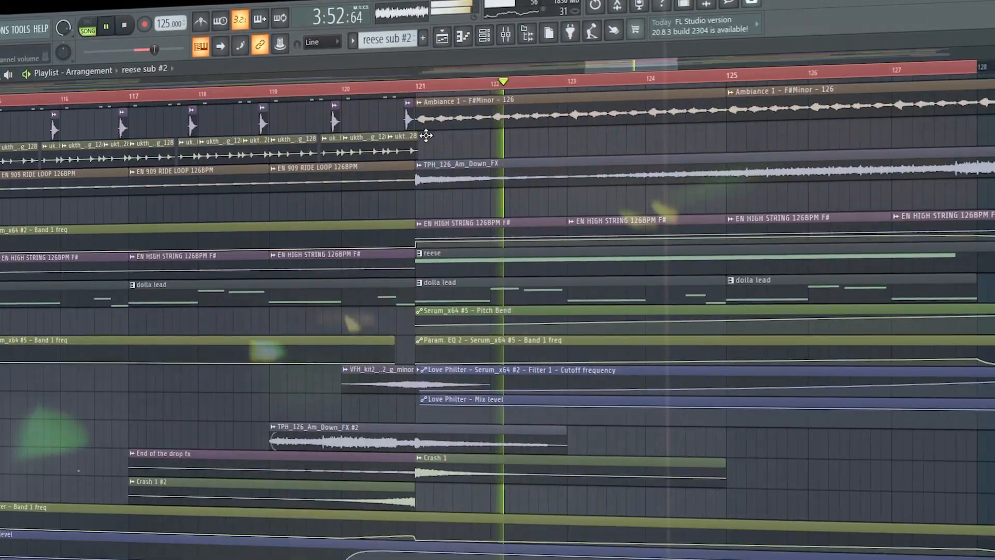